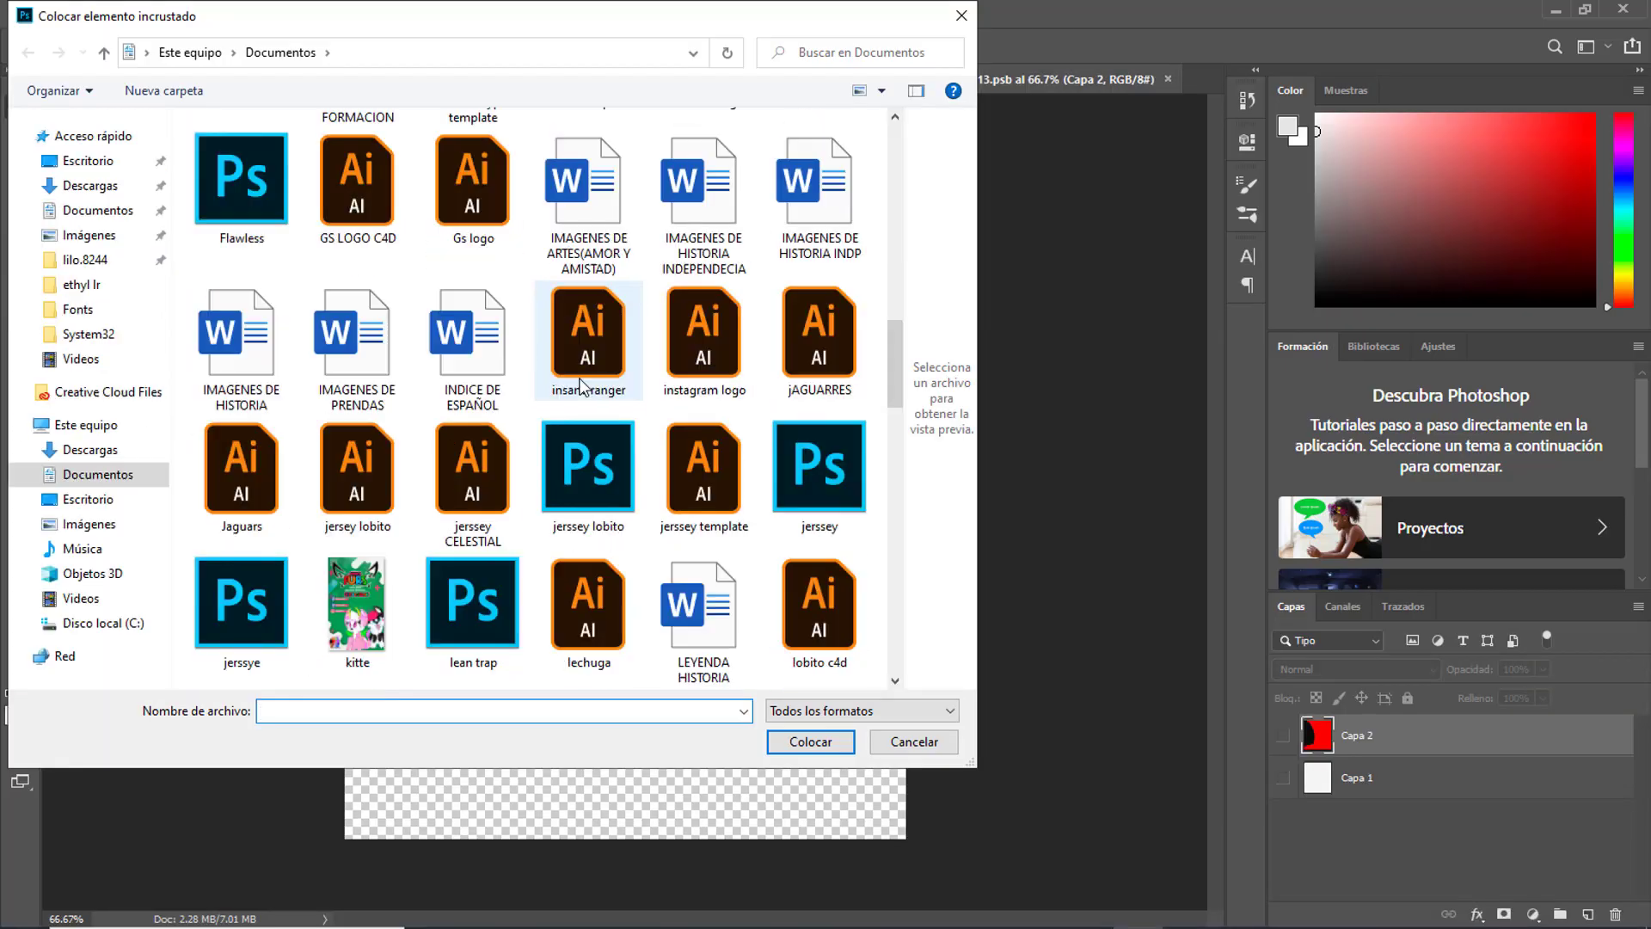
Fill Capa 3's empty areas with black, save the template, and make the sleeves white.
key(alt+BackSpace)
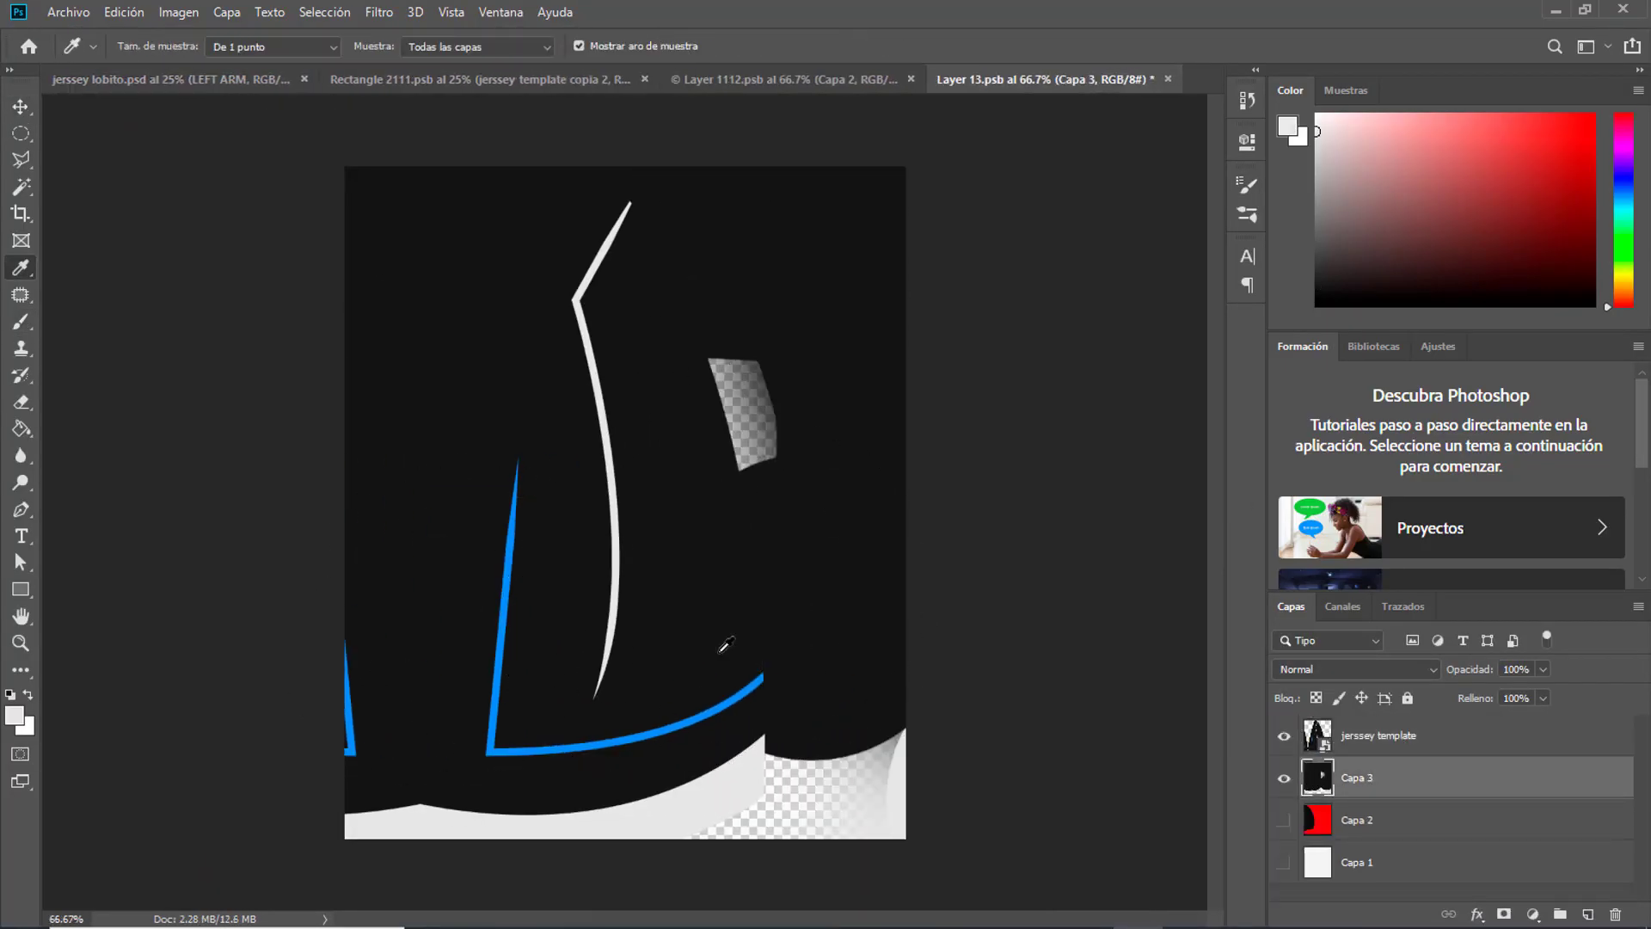
key(ctrl+s)
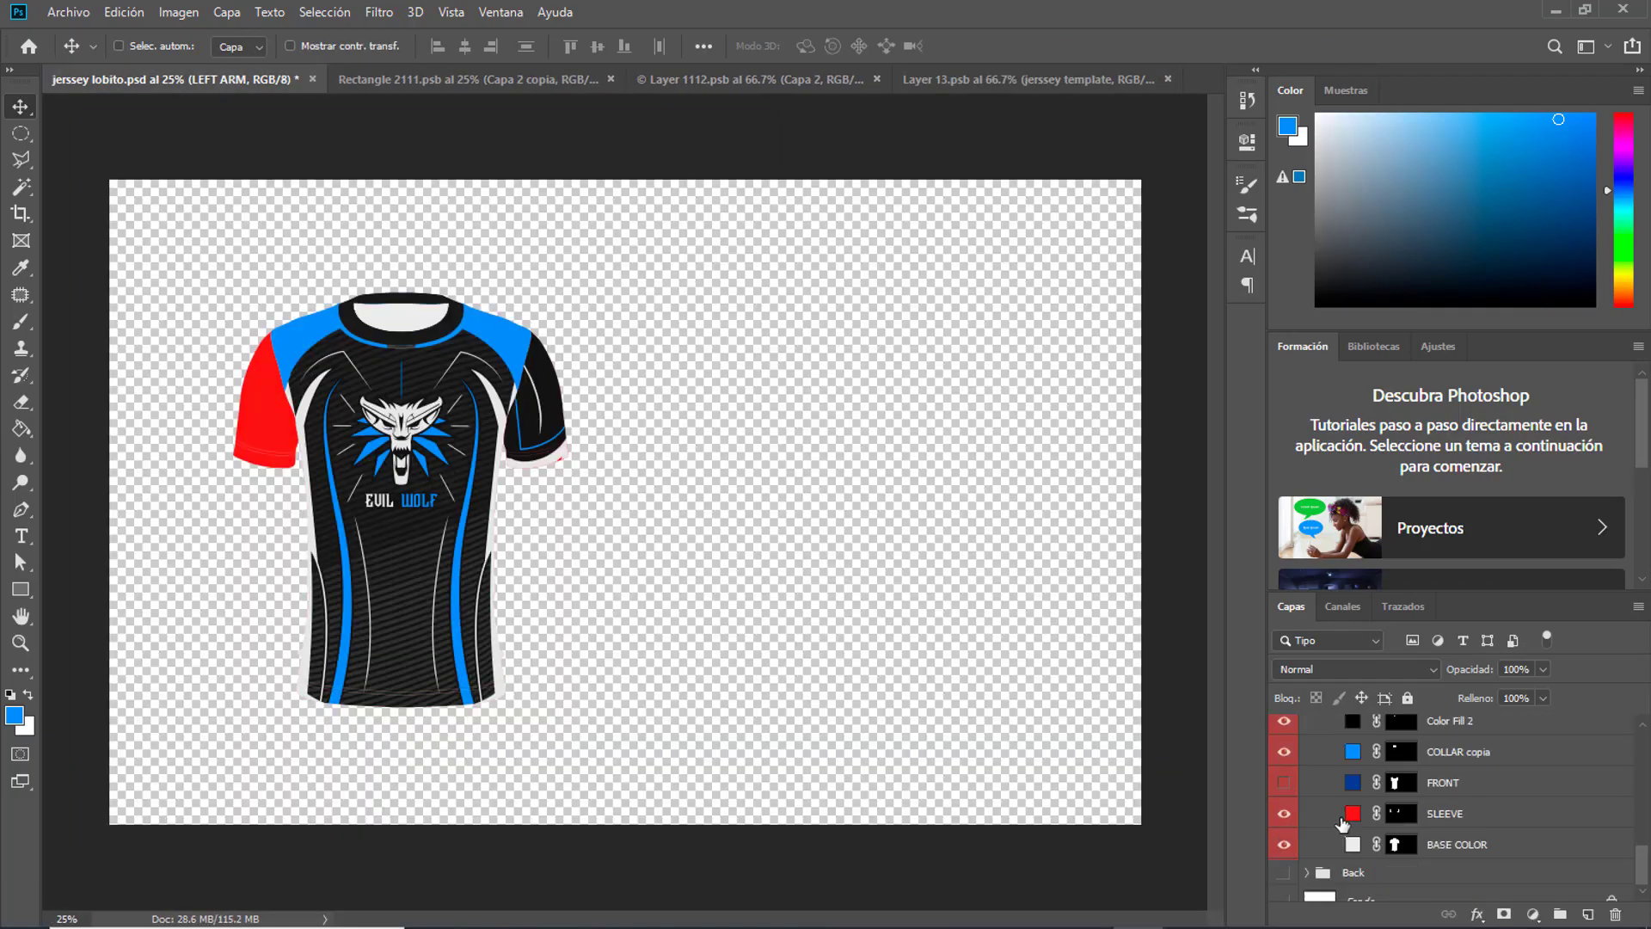
double_click(1347, 815)
click(929, 578)
click(1404, 560)
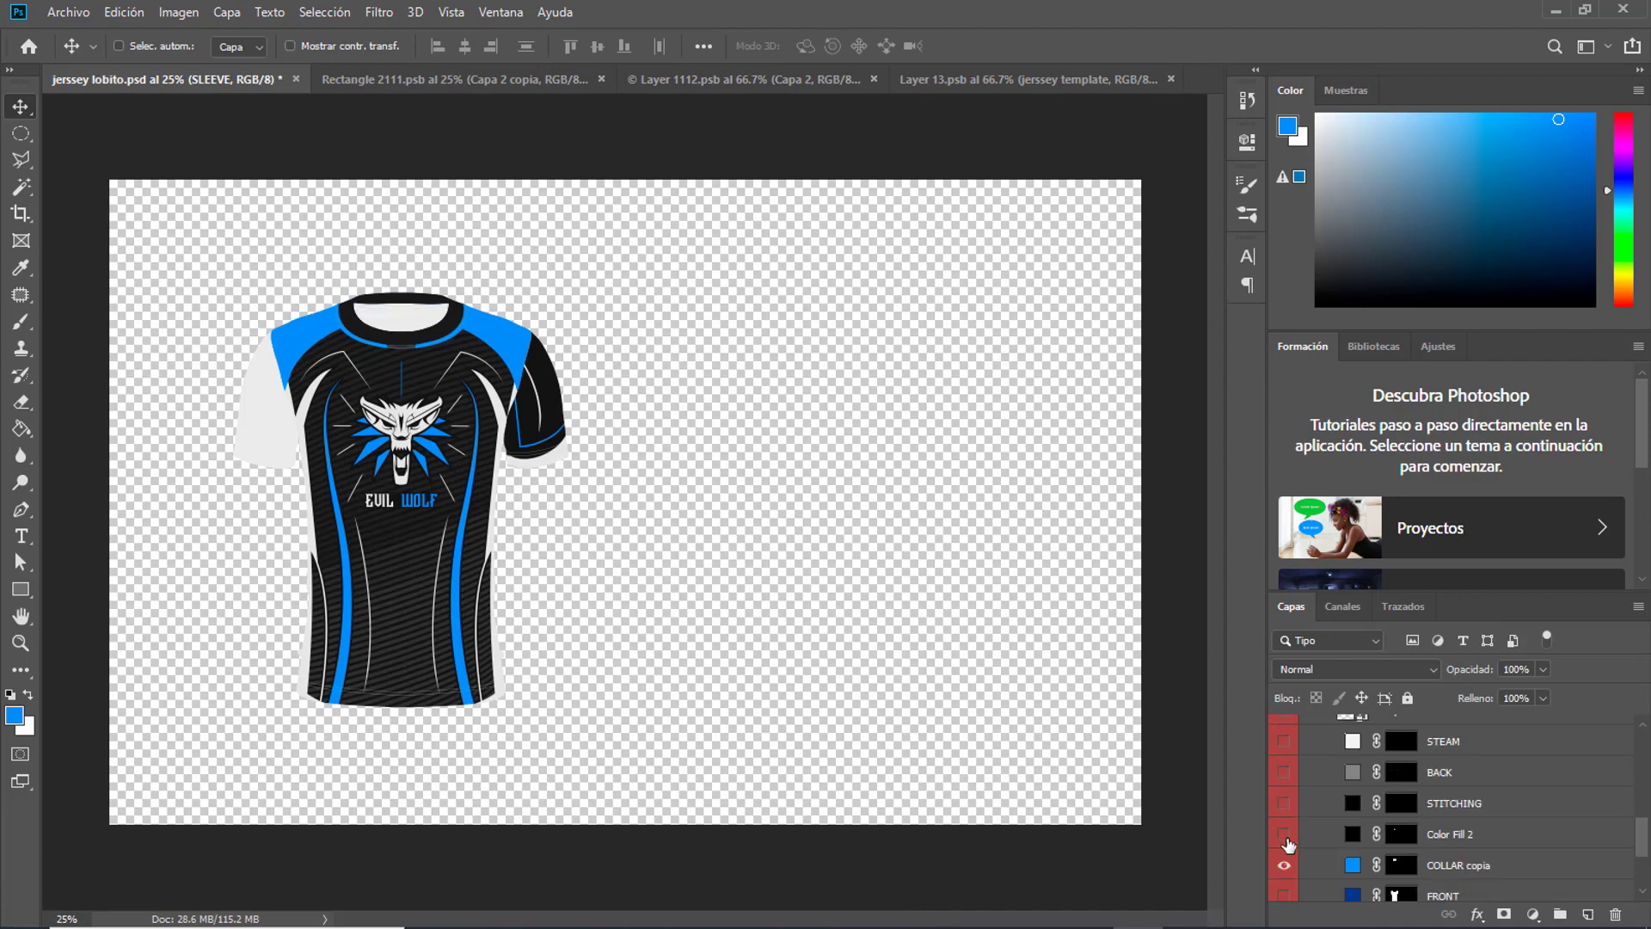
Apply the resized jersey template in Rectangle 2111, save it, and check the mockup.
scroll(516, 107, up, 3)
click(517, 79)
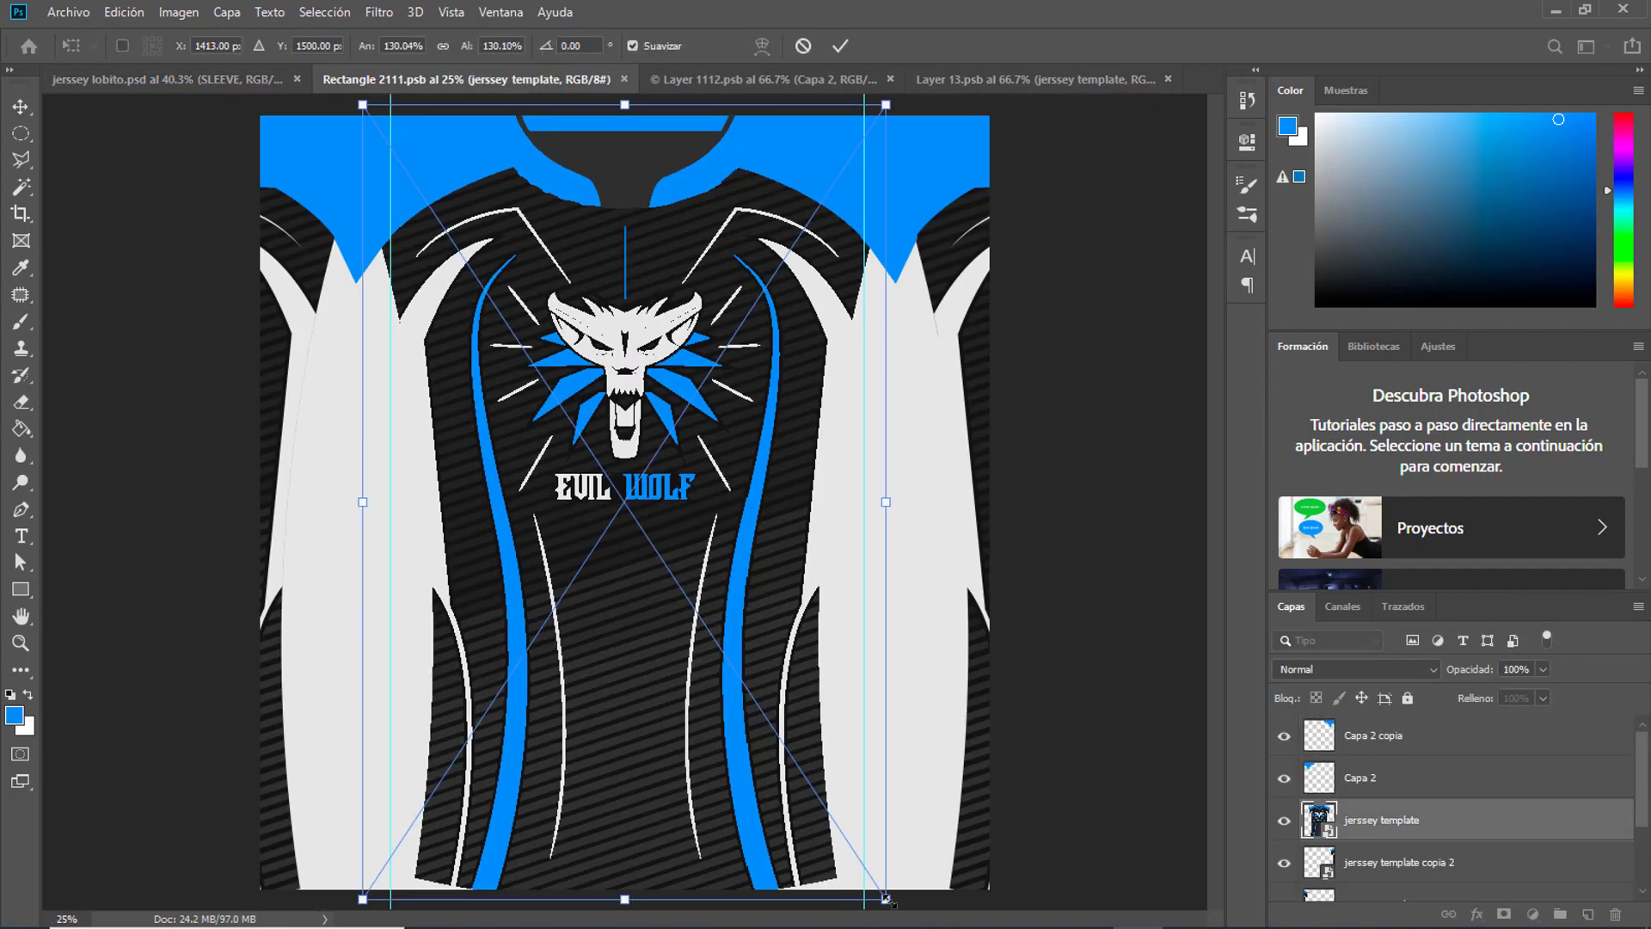
click(172, 79)
click(465, 79)
key(Return)
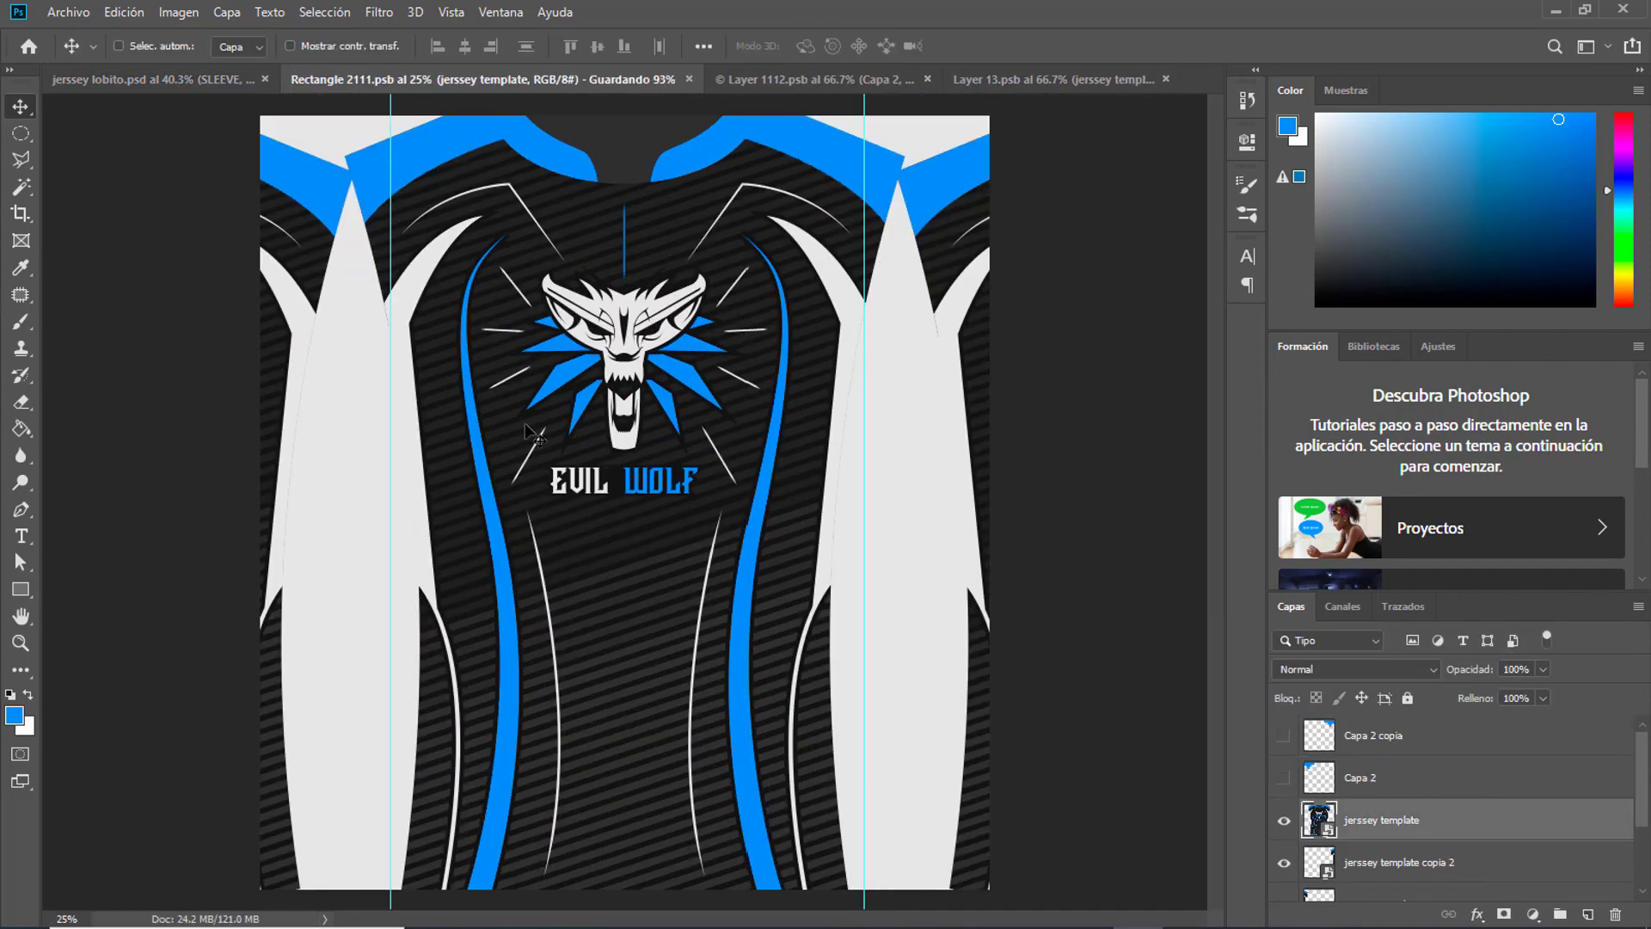
key(ctrl+s)
key(ctrl+shift+Tab)
Touch up the white side panel in Rectangle 2111, undoing a stray blue fill, and save.
click(530, 79)
click(23, 402)
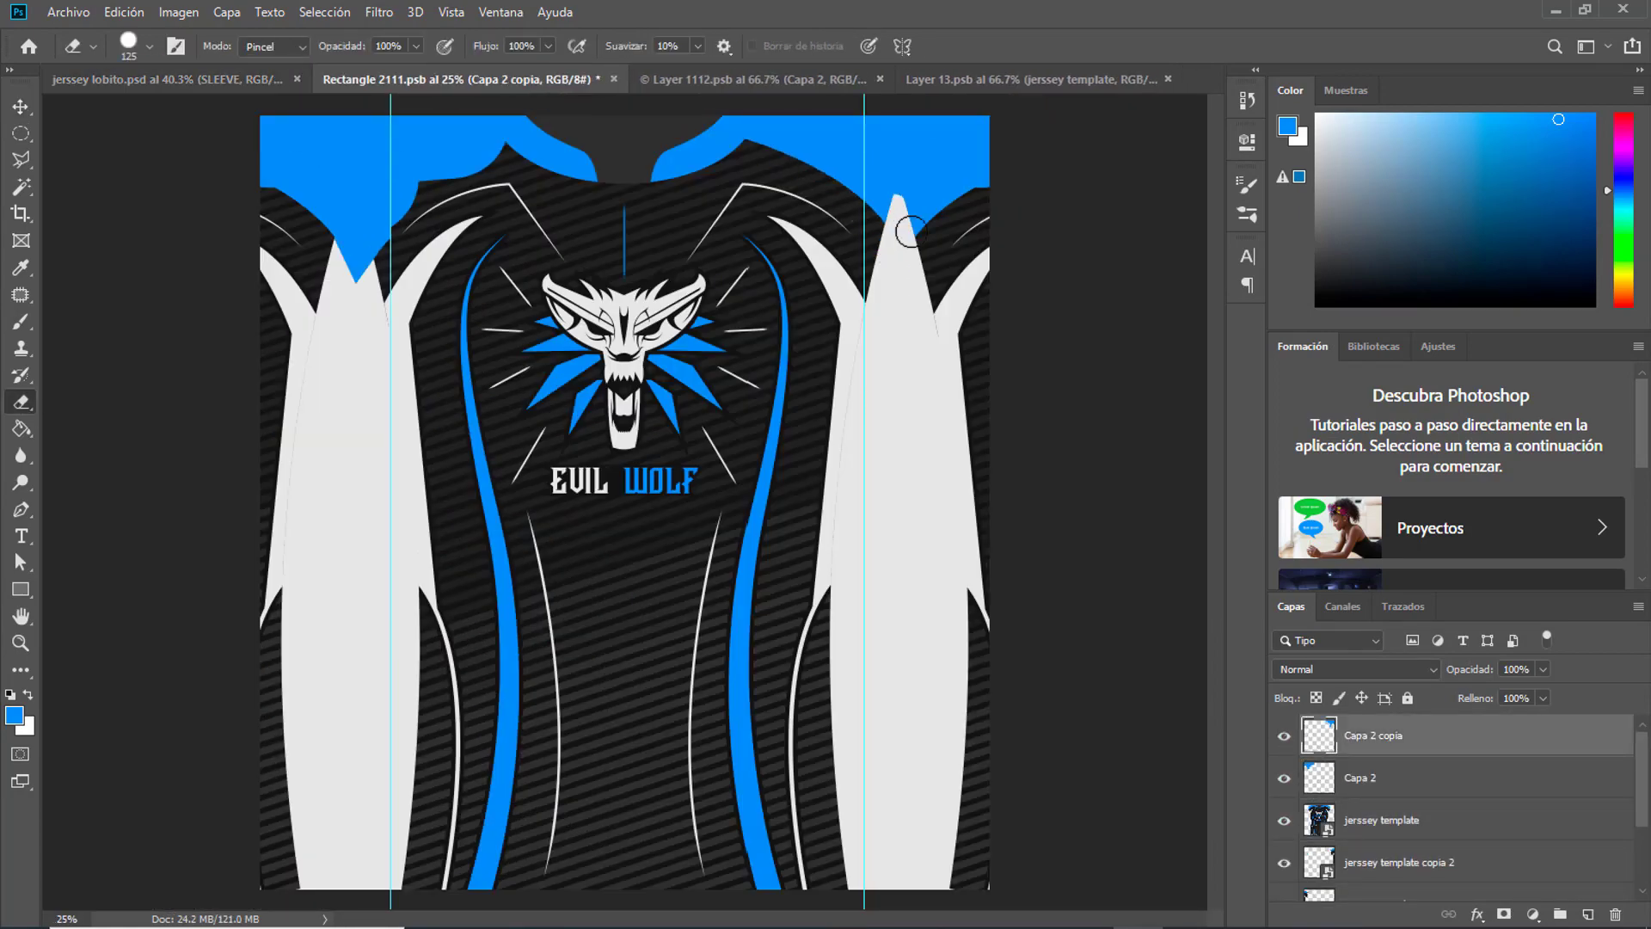
key(ctrl+shift+Tab)
key(ctrl+shift+Tab)
key(ctrl+shift+Tab)
key(ctrl+shift+Tab)
key(l)
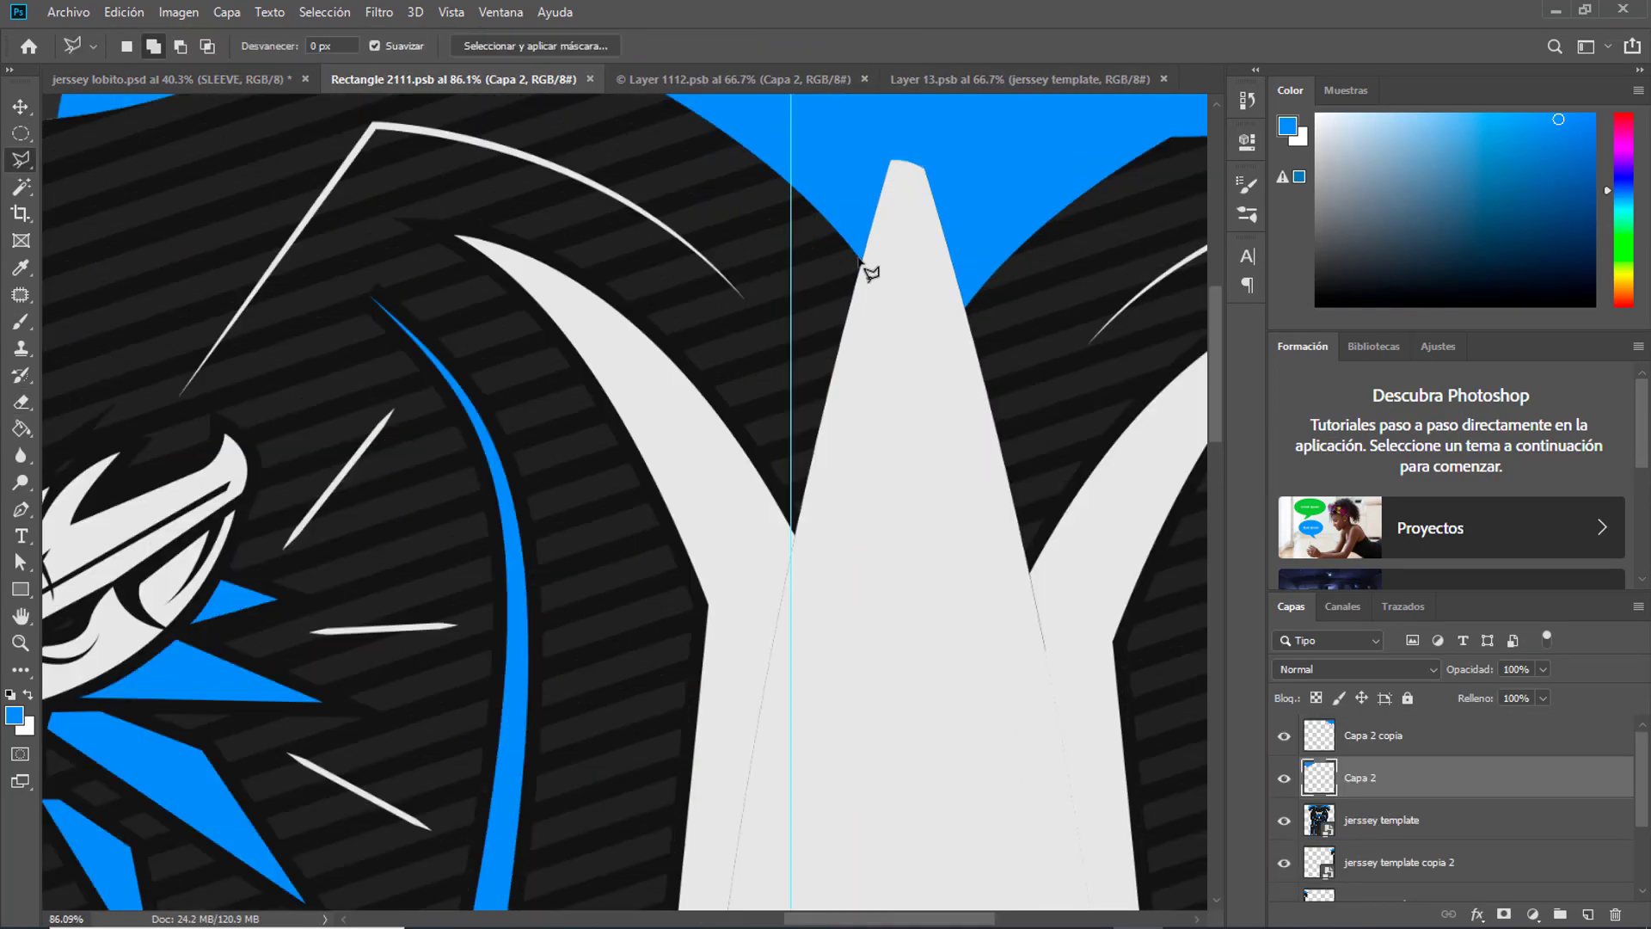
key(g)
click(870, 302)
key(ctrl+z)
key(ctrl+0)
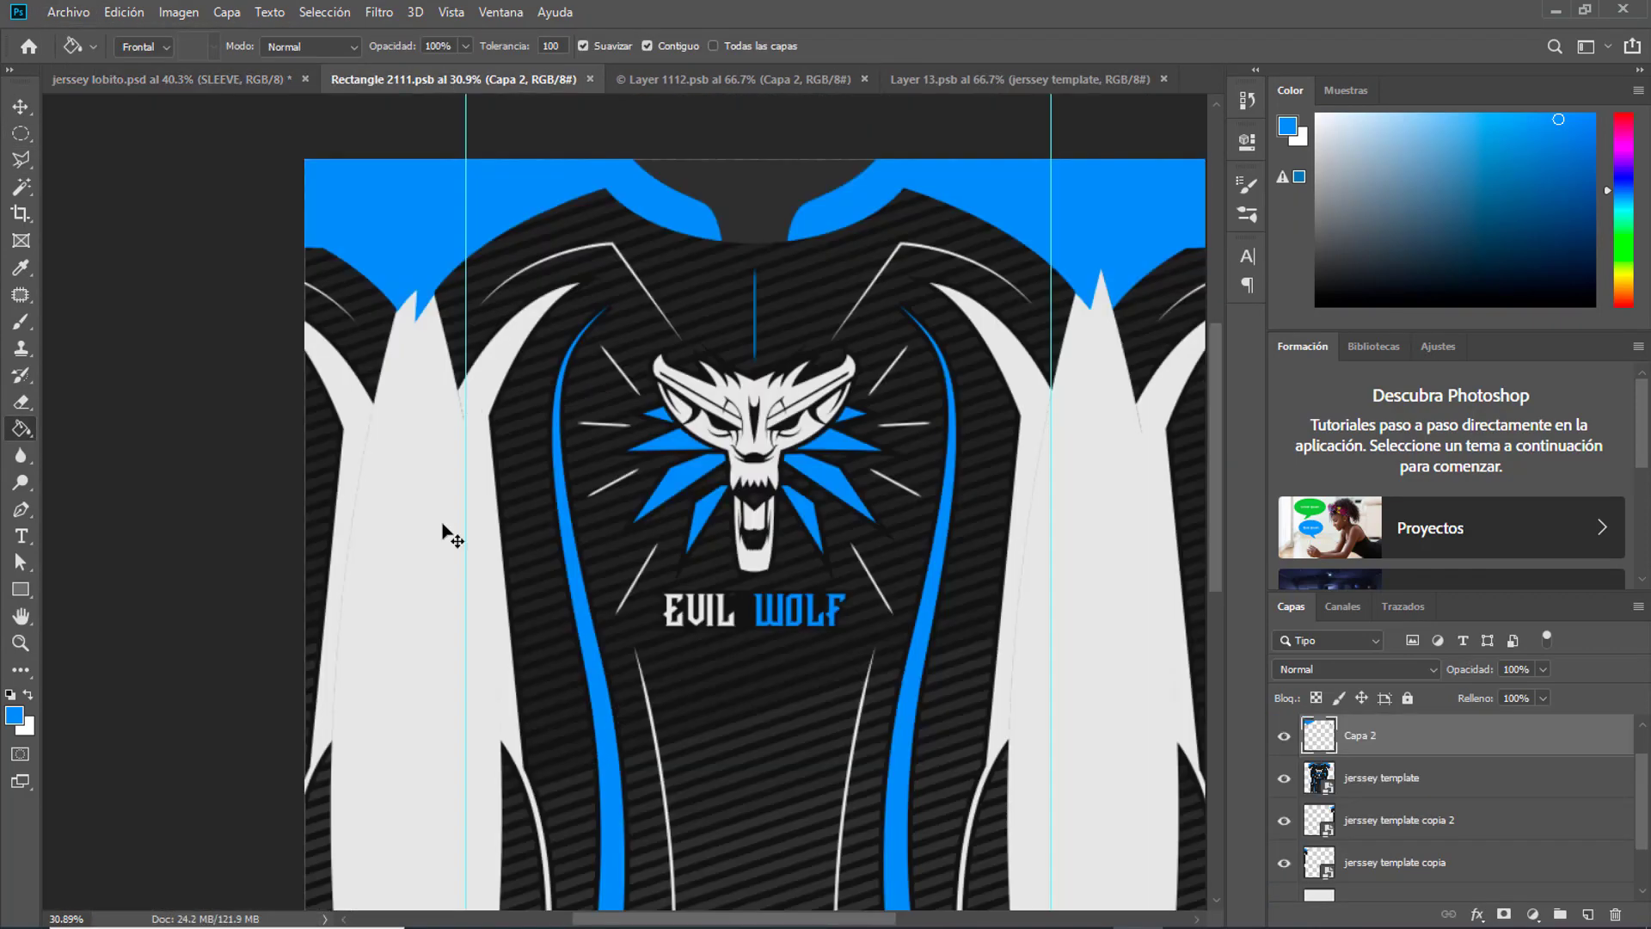
key(ctrl+s)
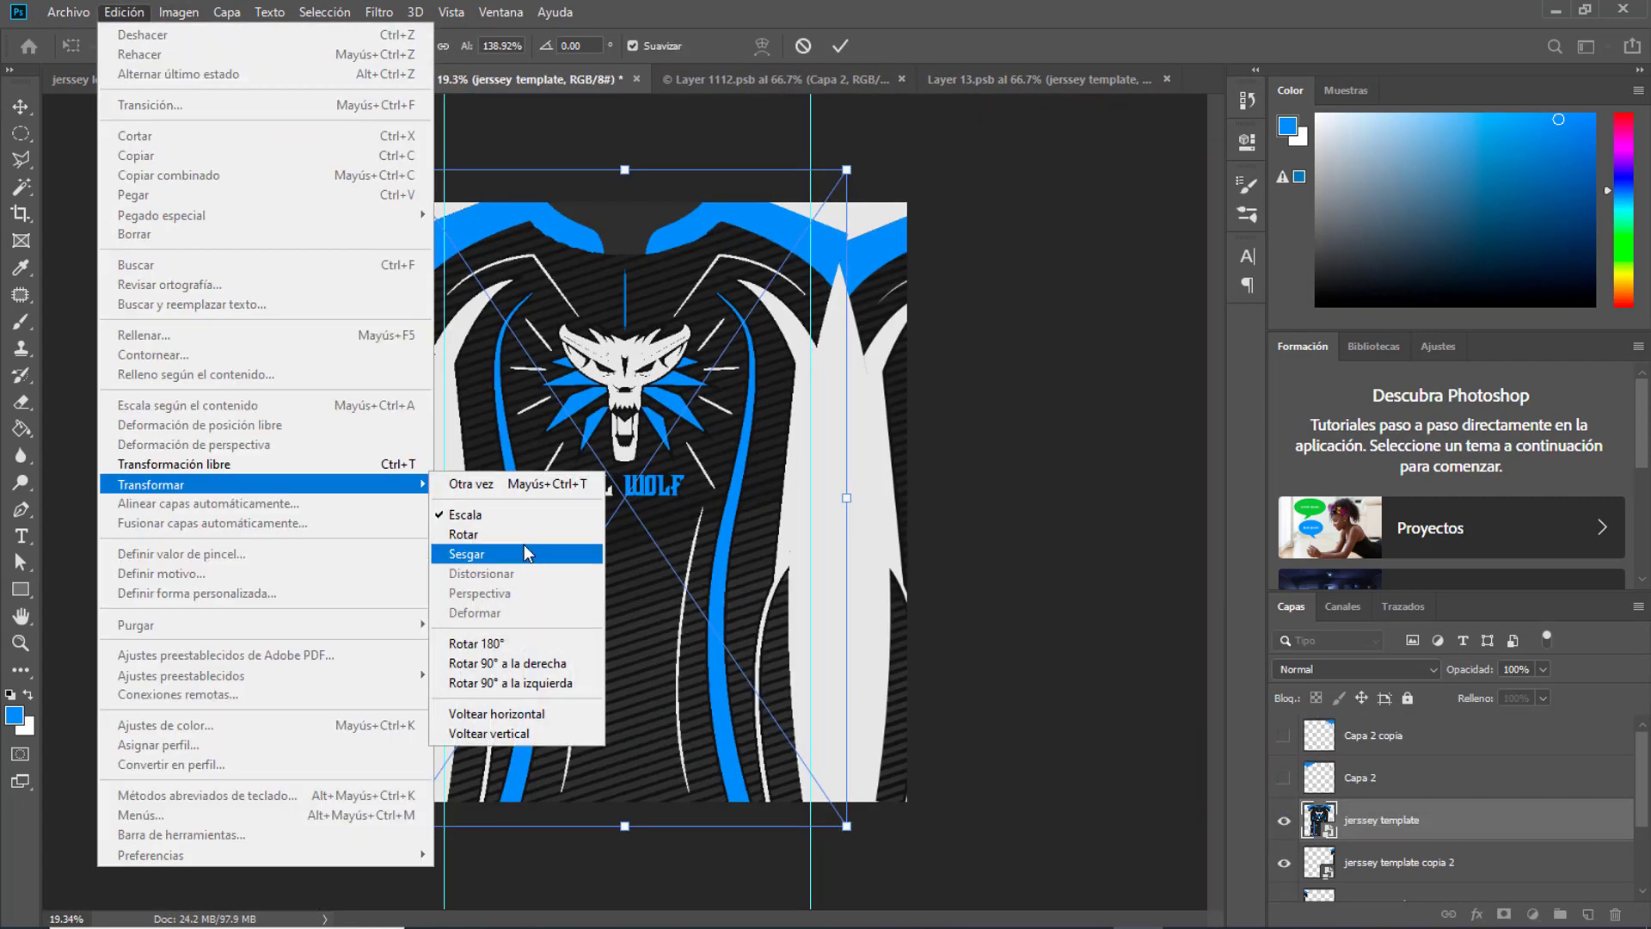
Warp the jersey template's grid to fit the shirt, save, and view the updated mockup.
click(481, 612)
key(Return)
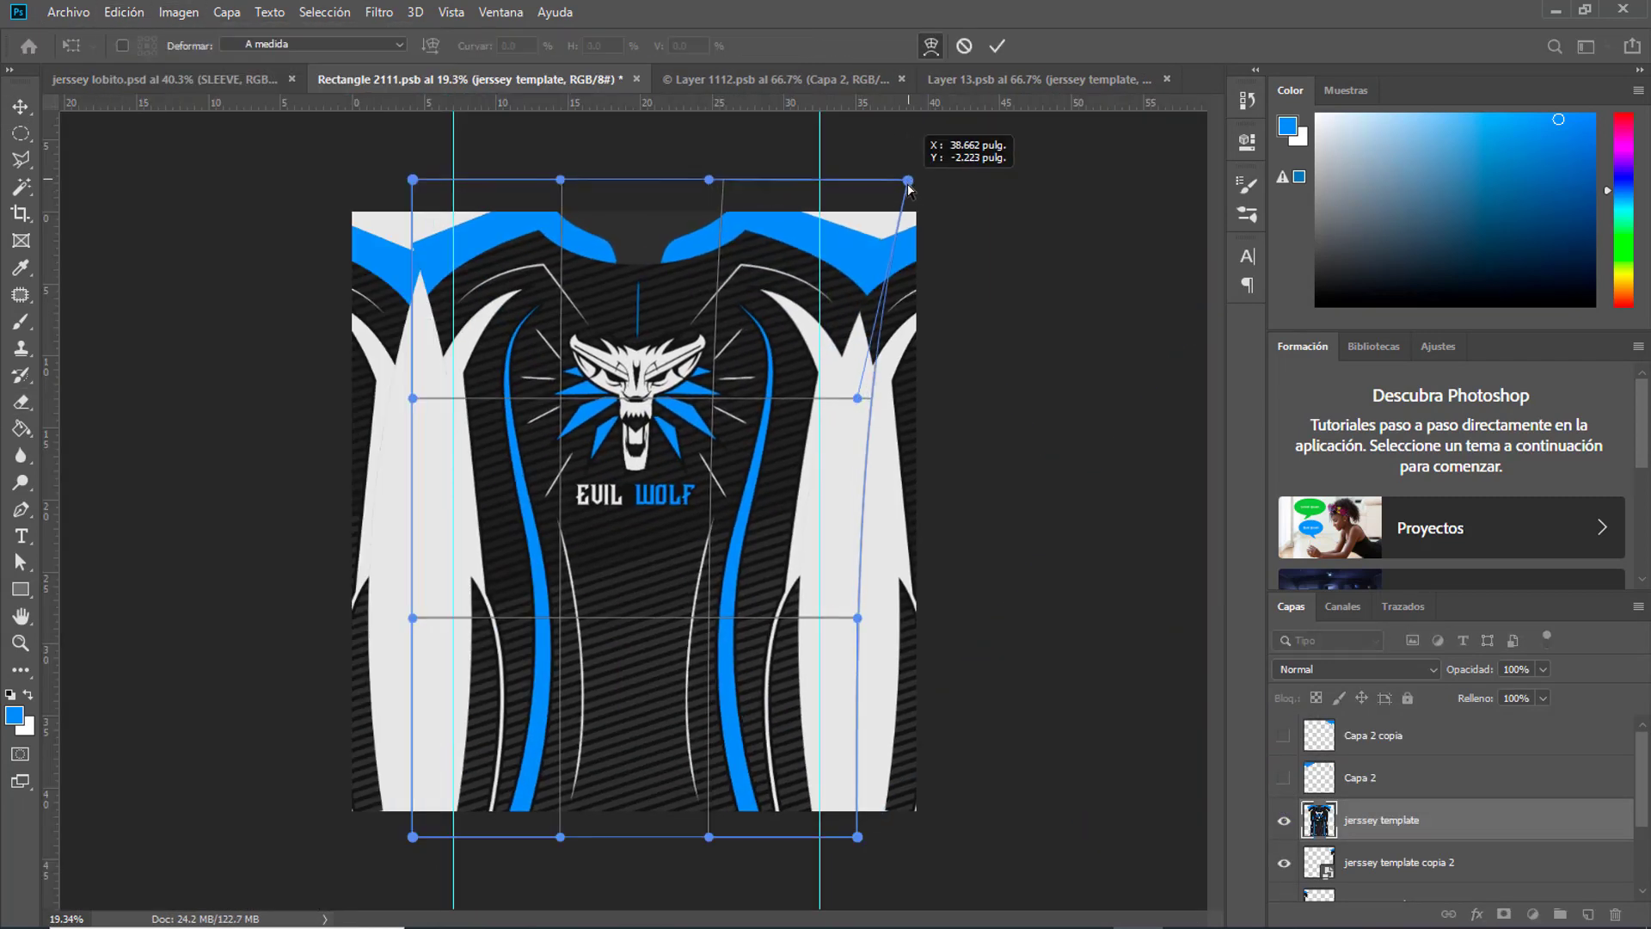
click(124, 12)
click(482, 623)
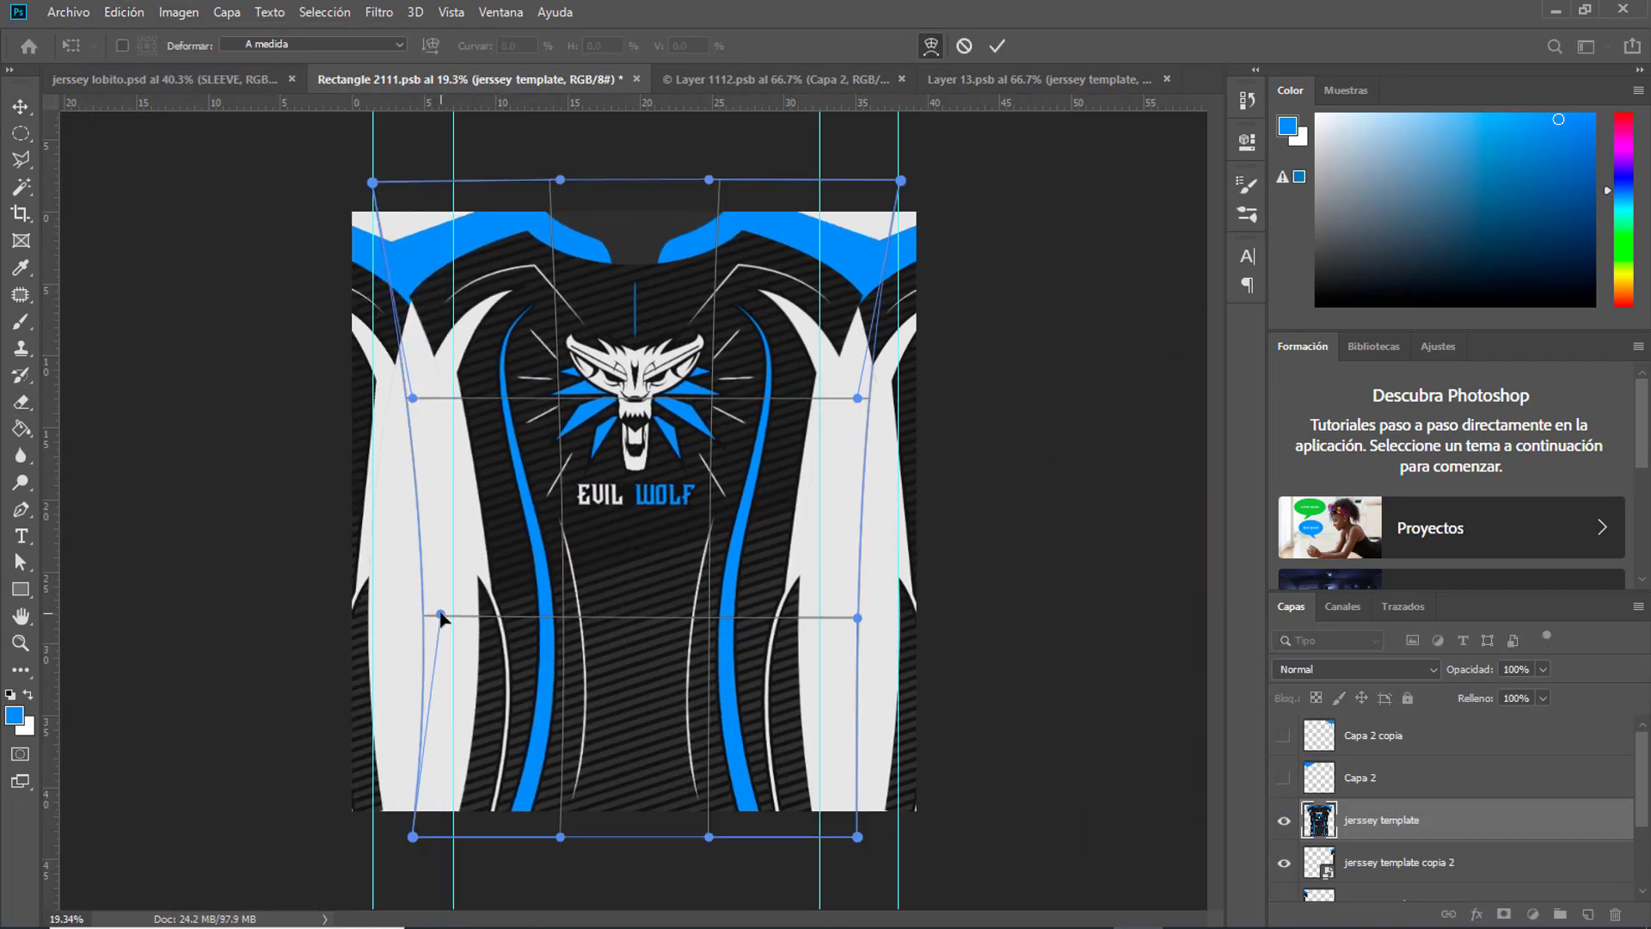
key(ctrl+shift+Tab)
click(462, 82)
key(b)
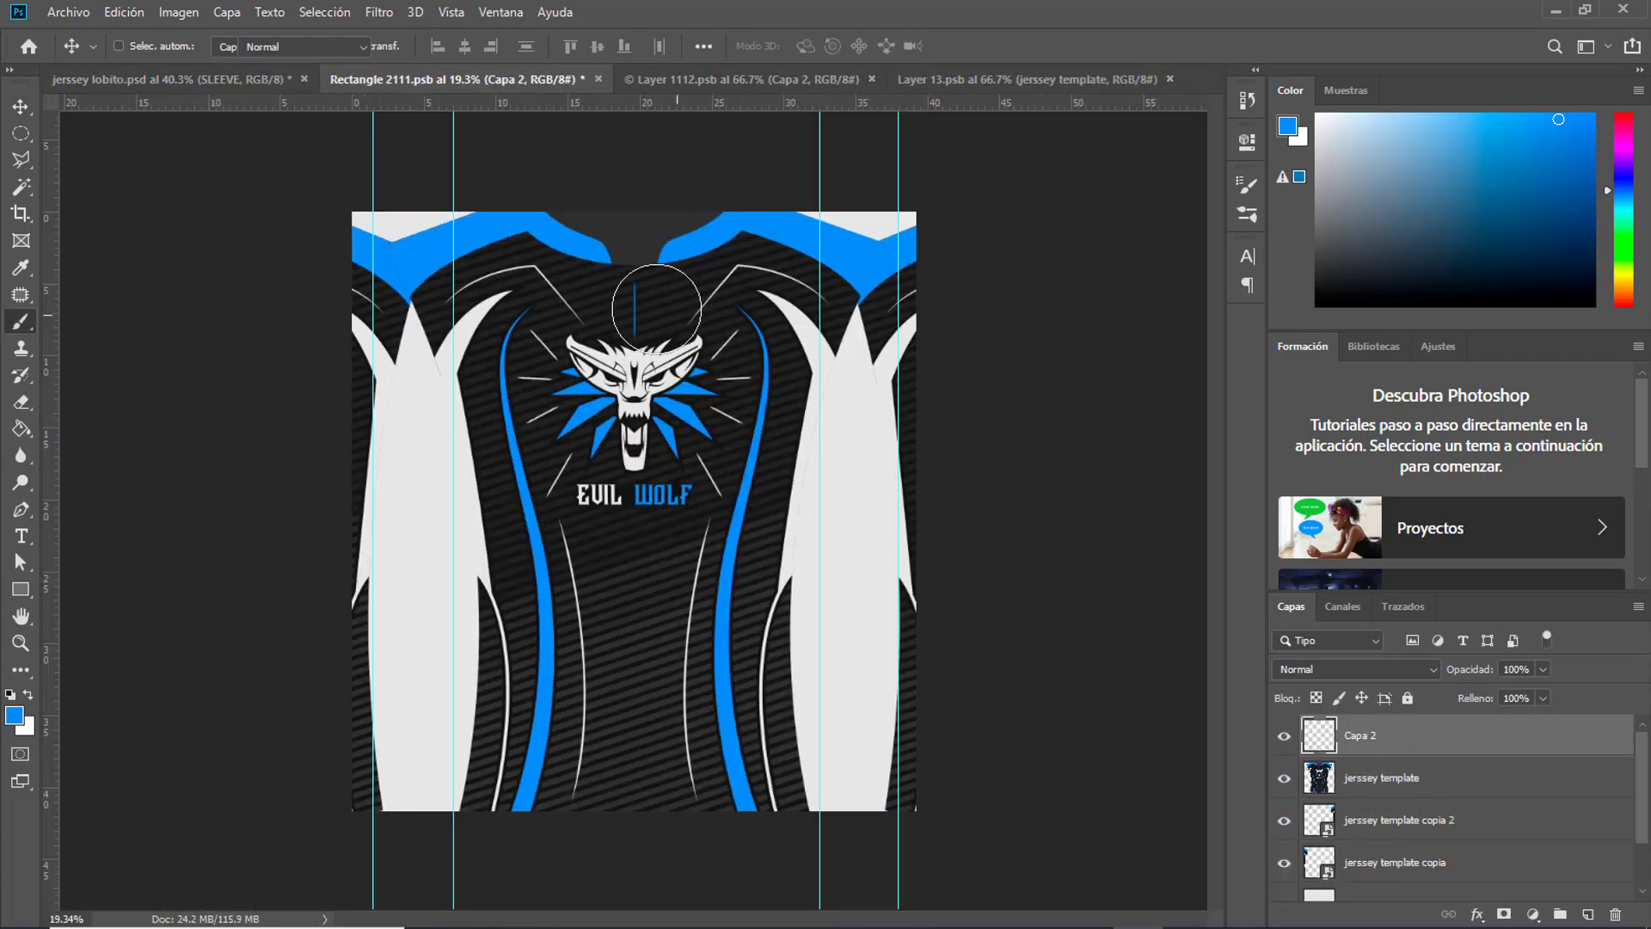
key(ctrl+shift+Tab)
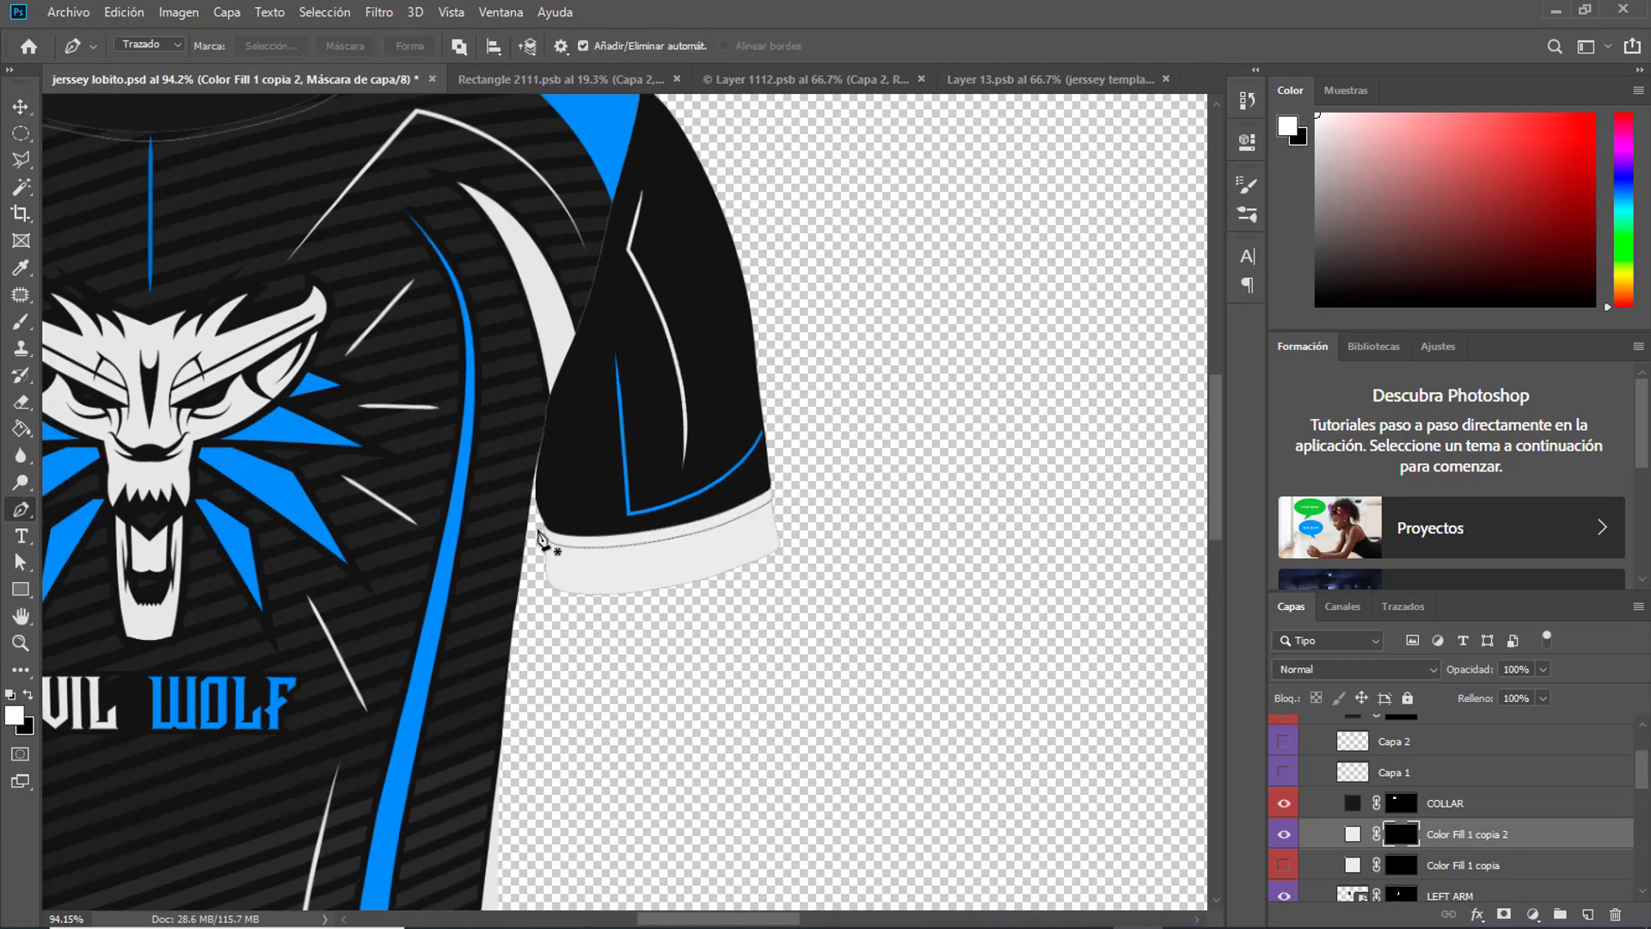
Shape a white cuff along one sleeve edge and copy it onto the left sleeve.
scroll(749, 526, up, 5)
drag(436, 559, 223, 528)
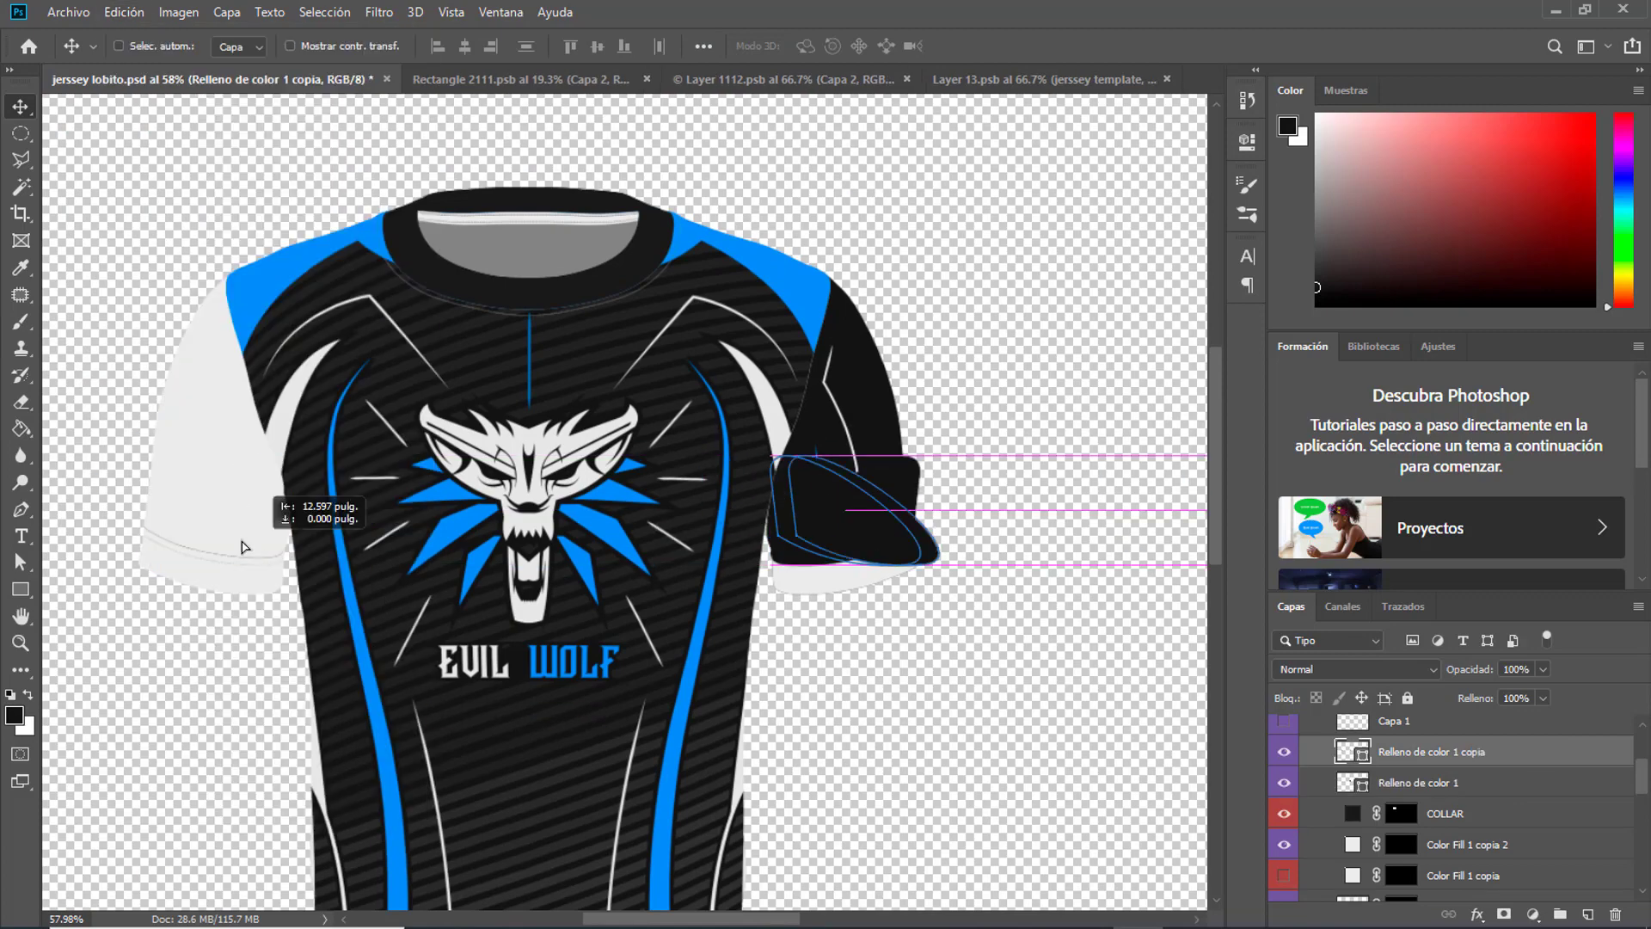
drag(244, 547, 196, 551)
scroll(196, 551, up, 5)
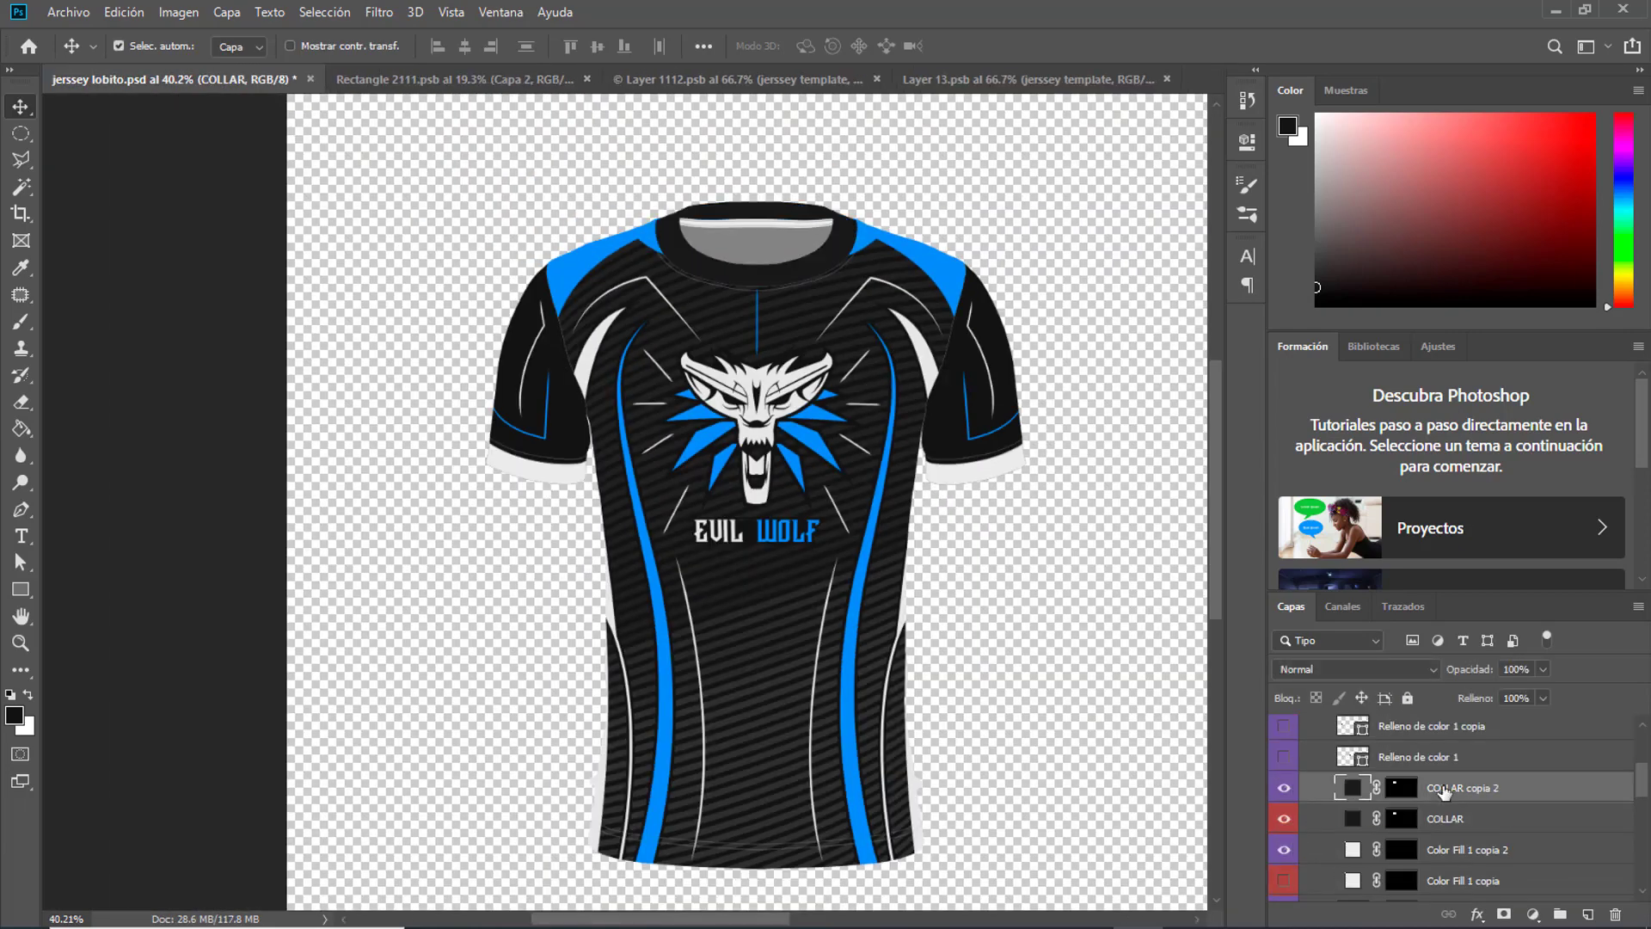
Select the COLLAR copia 2 layer as the working layer.
click(1444, 788)
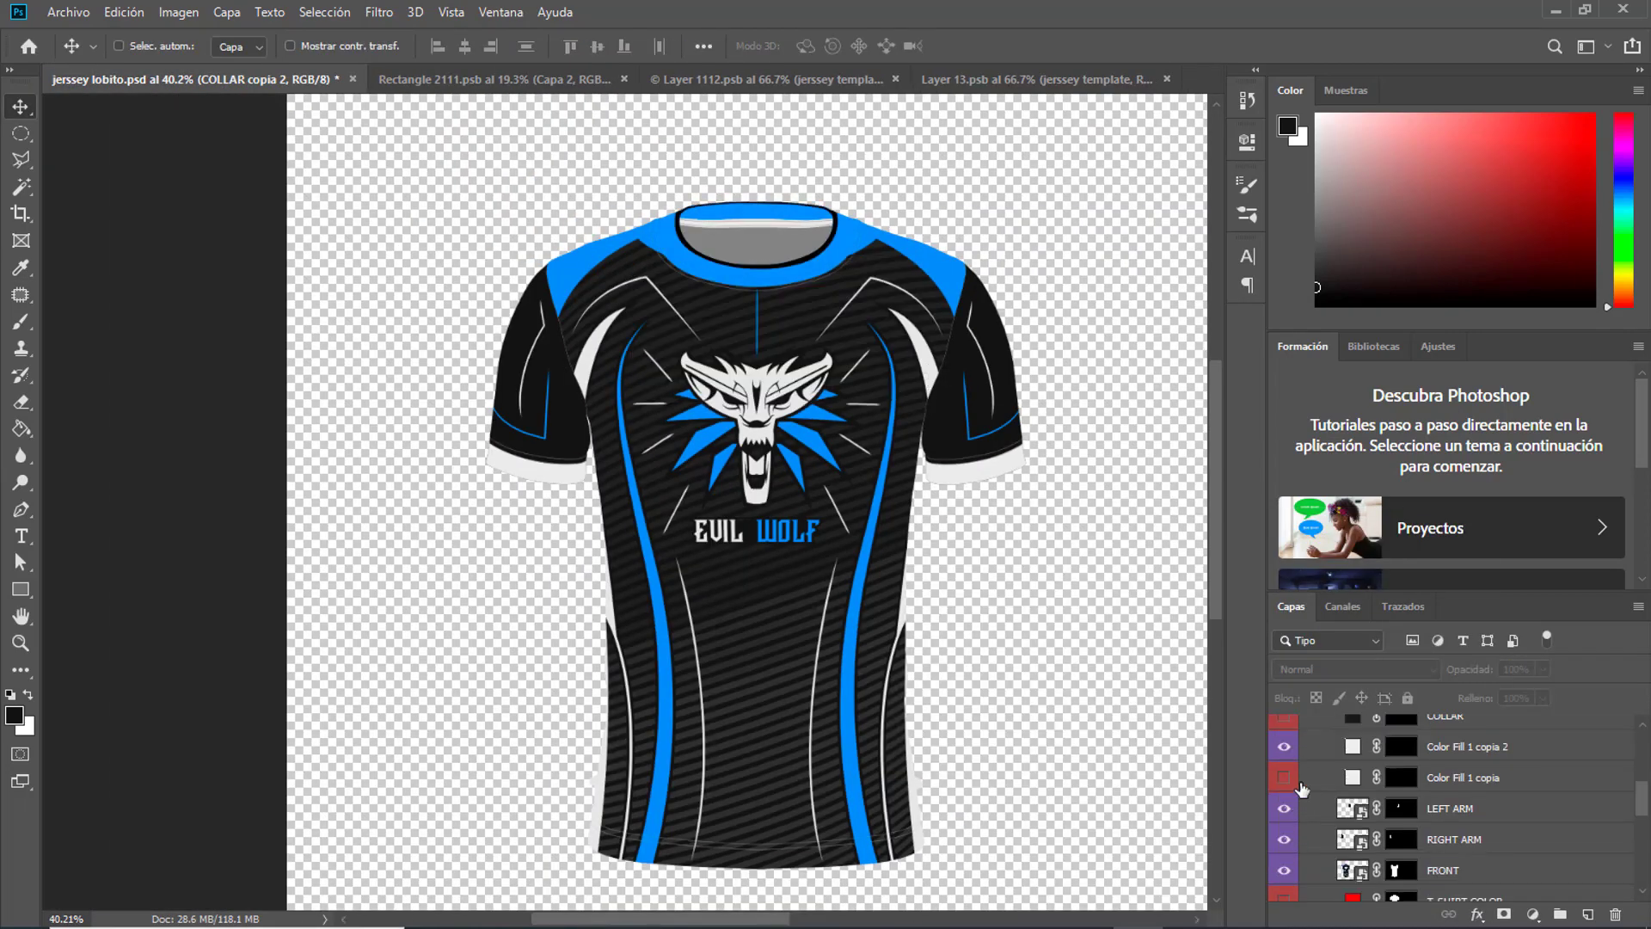